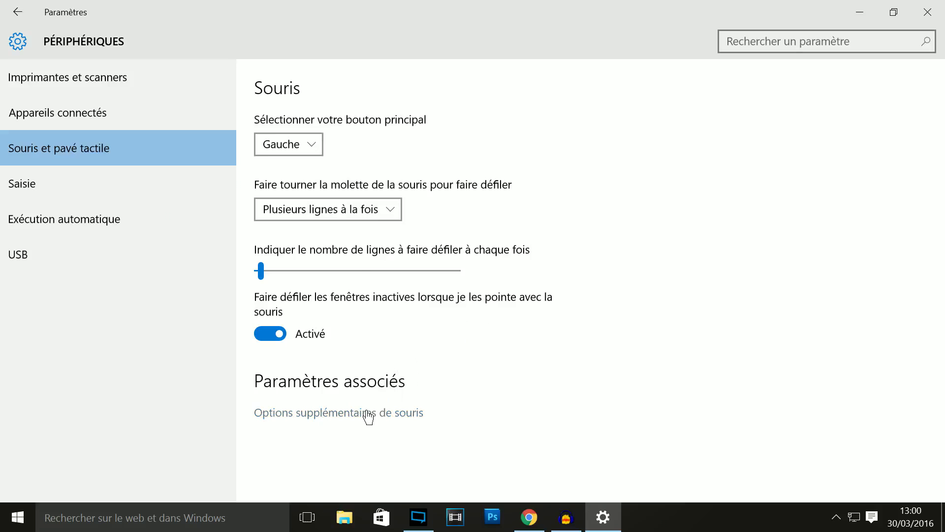
- Open the additional mouse options, close the Settings window and display the list of customisable pointers
click(368, 413)
click(933, 11)
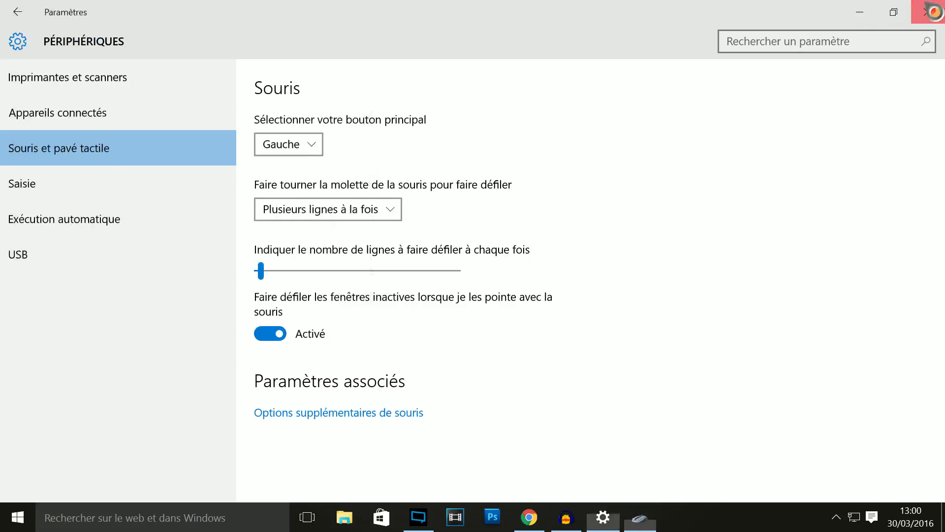
drag(257, 31, 530, 77)
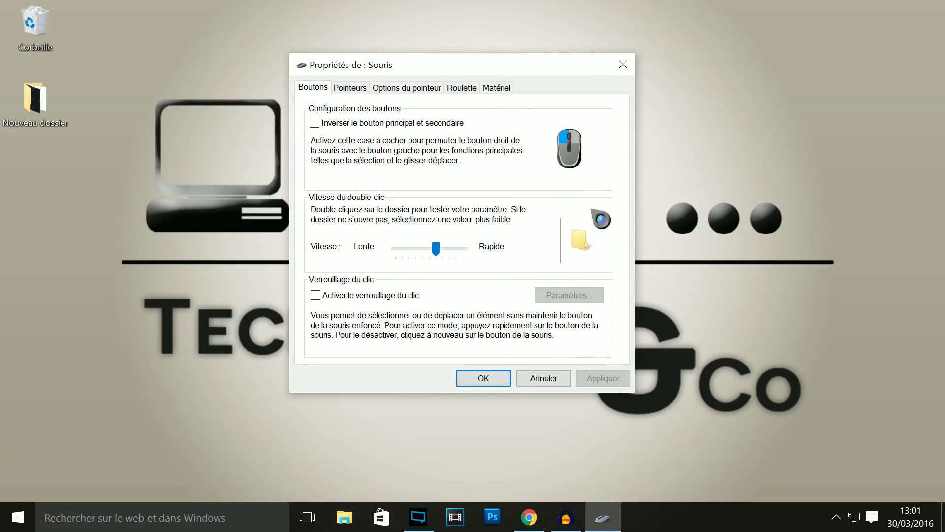
click(350, 88)
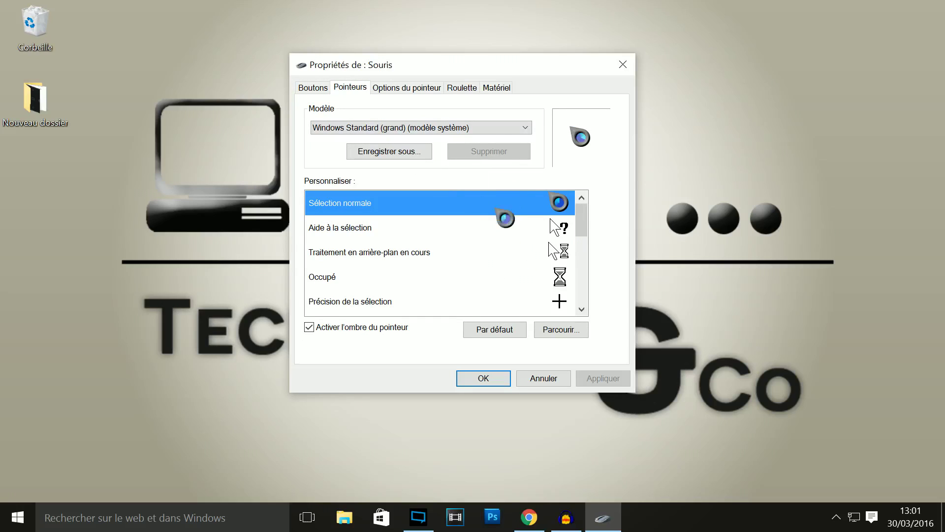
scroll(474, 247, down, 3)
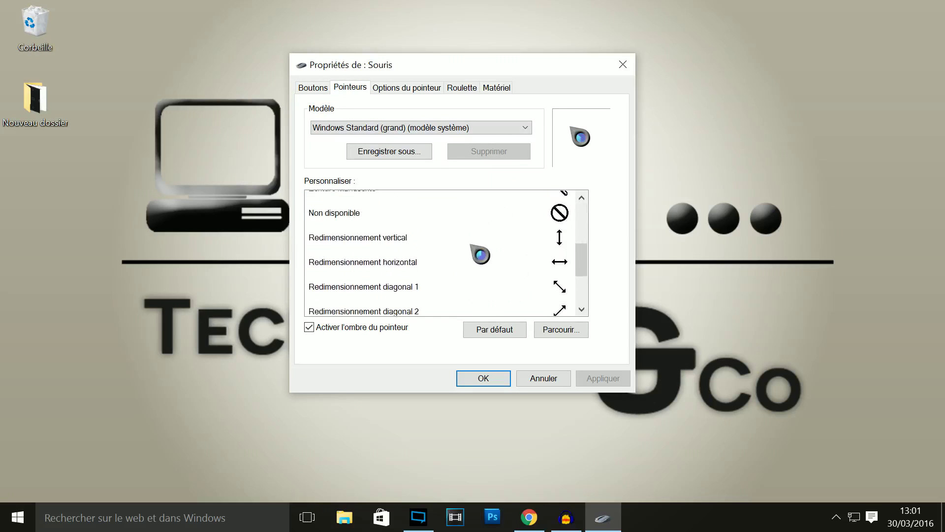
scroll(475, 252, up, 3)
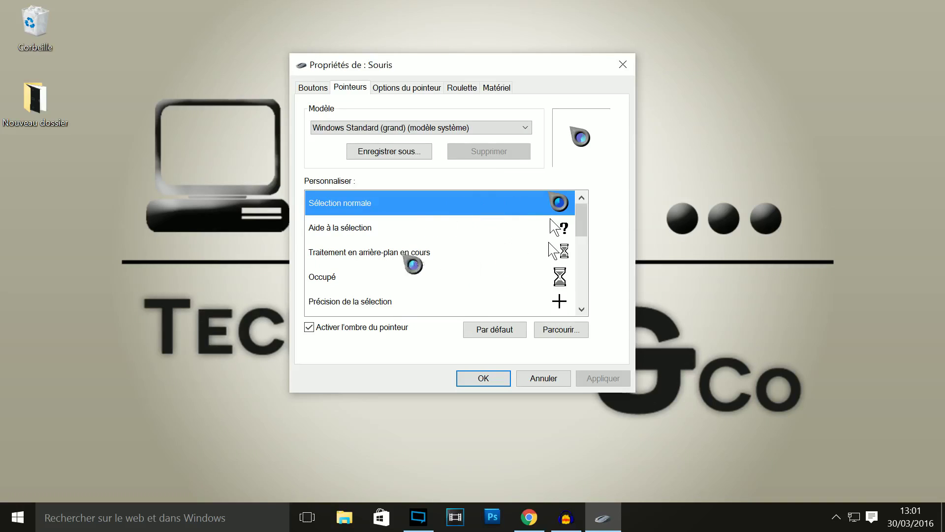
drag(582, 219, 581, 193)
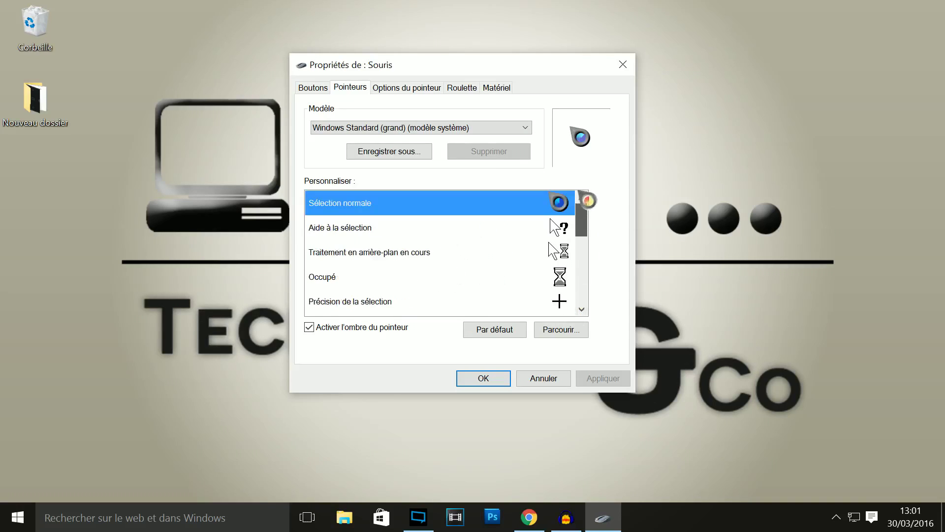
- Assign the cursor file "pikachu - horizon" to the Sélection normale pointer and apply it
click(561, 330)
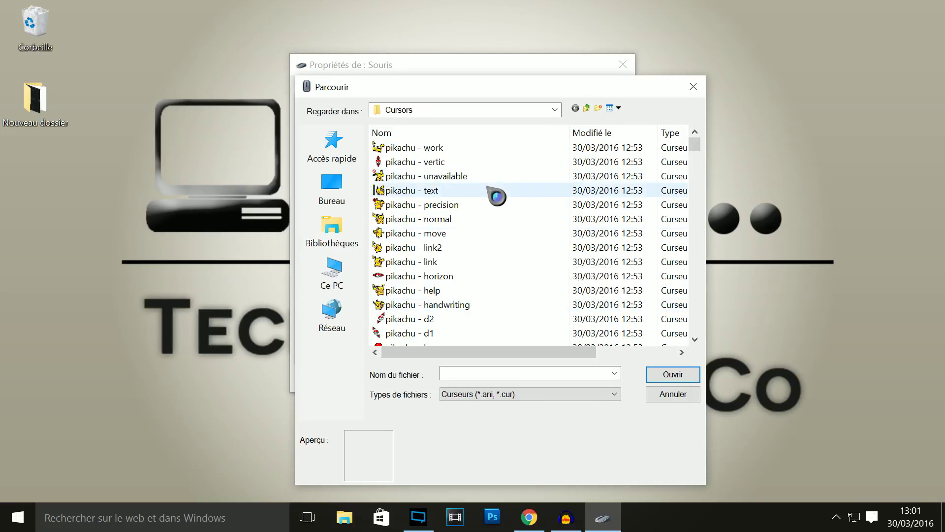
scroll(497, 188, down, 12)
scroll(482, 224, up, 10)
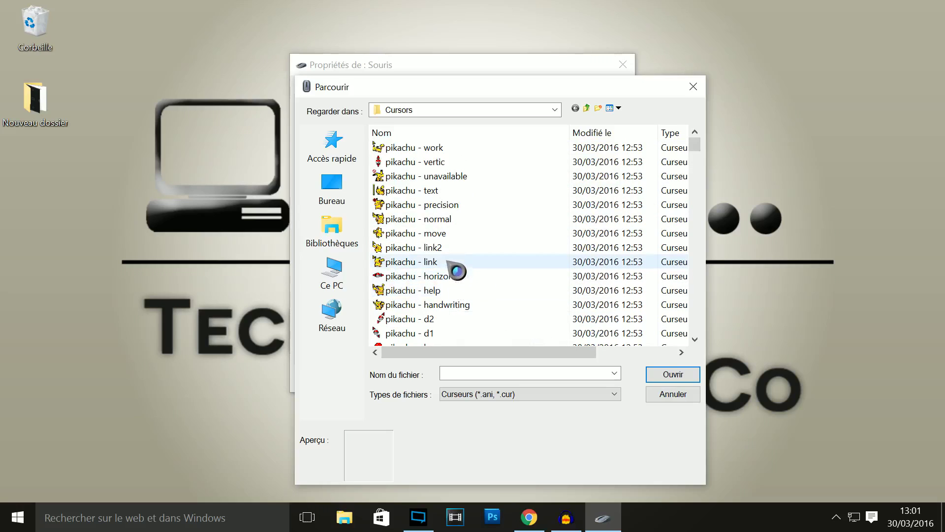
click(451, 277)
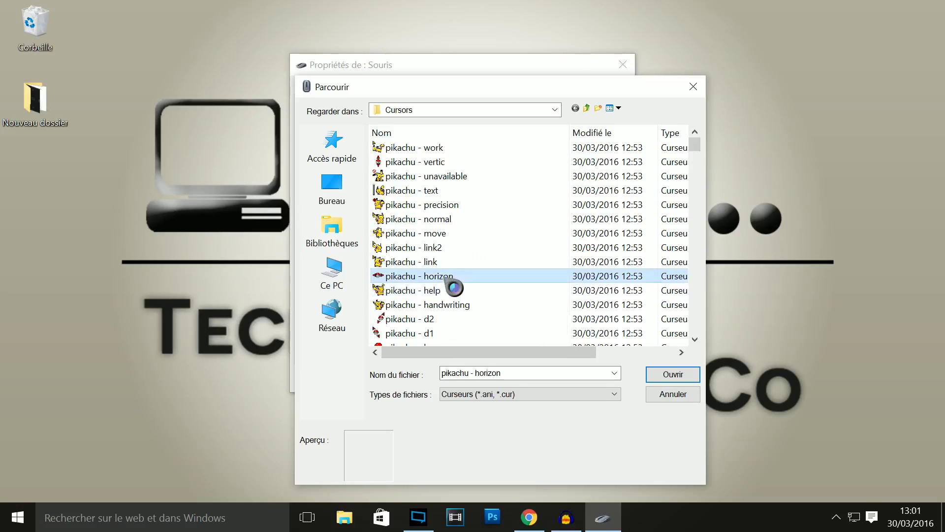
click(671, 377)
click(605, 378)
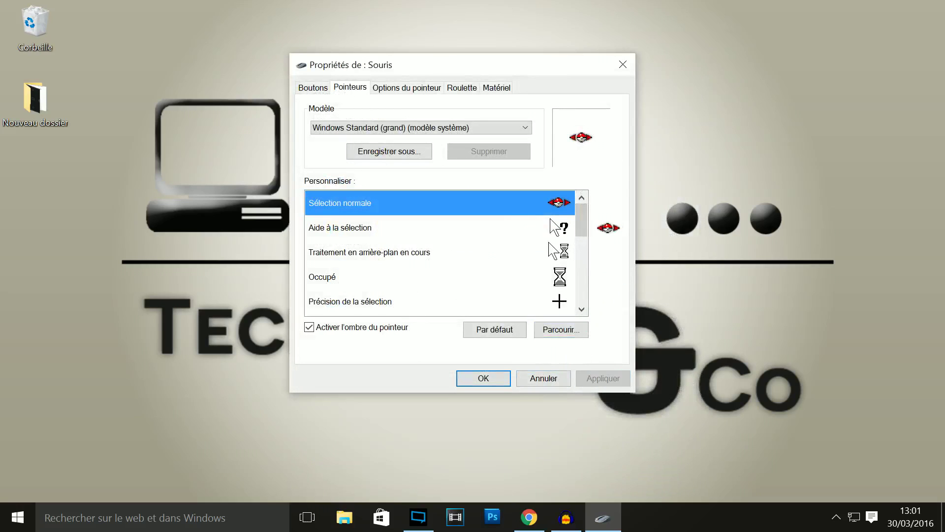
- Assign the cursor file "pikachu - work" to the Sélection normale pointer and apply it
click(562, 329)
click(416, 176)
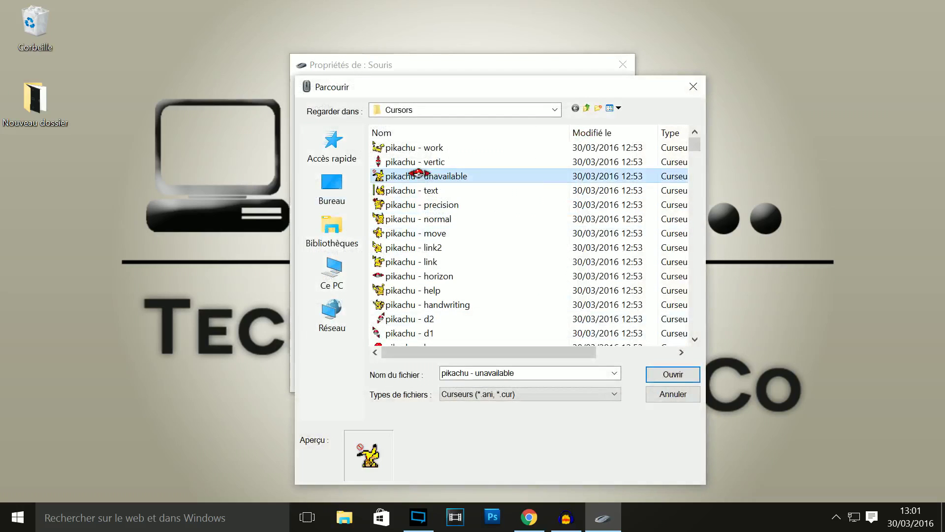
click(391, 148)
click(665, 379)
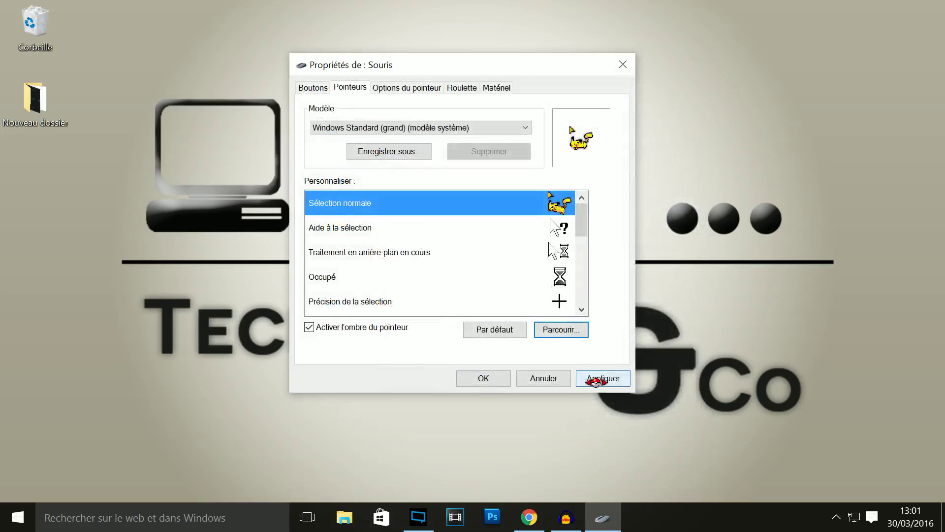
click(603, 378)
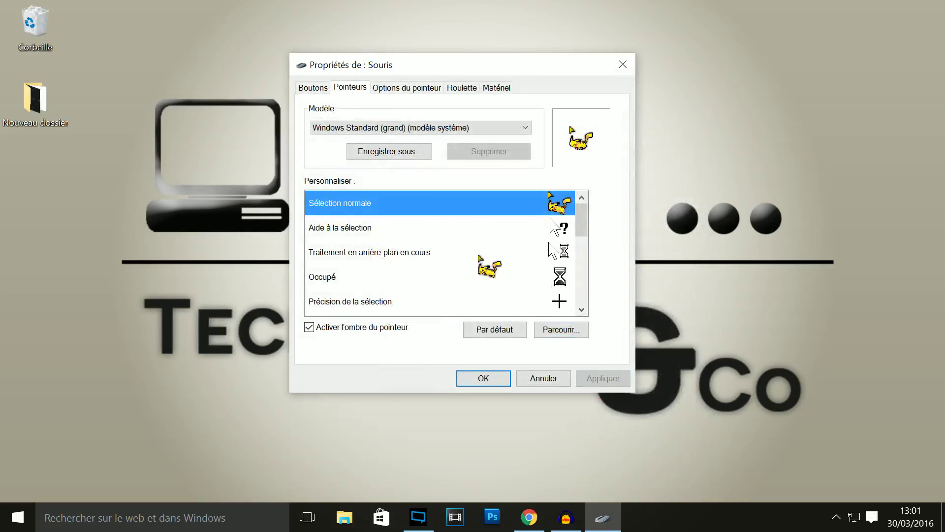
click(561, 330)
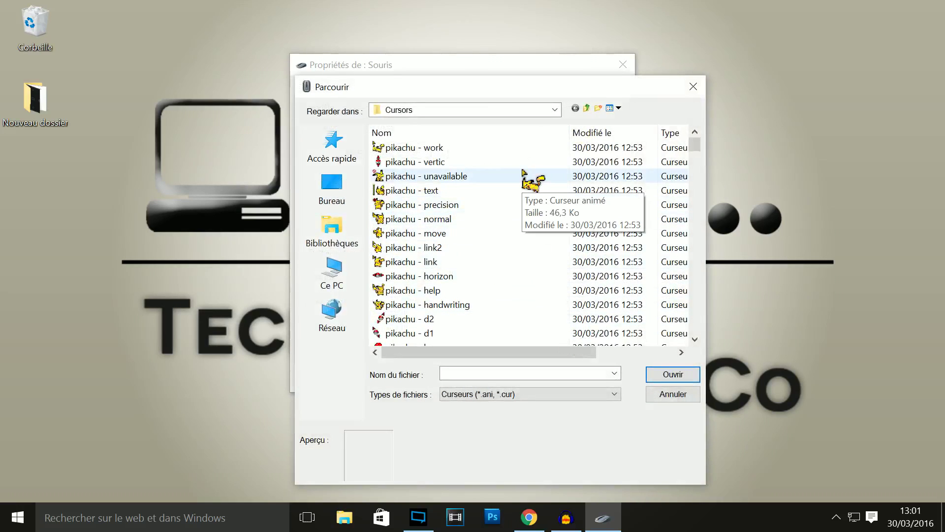
click(694, 87)
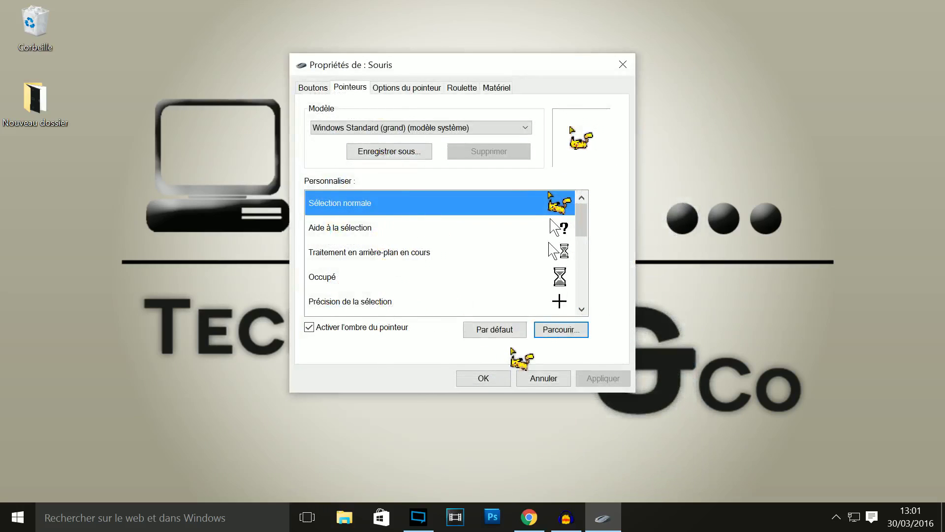
- Switch to Chrome and look through the free cursor packs on the favorisxp.com page
click(536, 514)
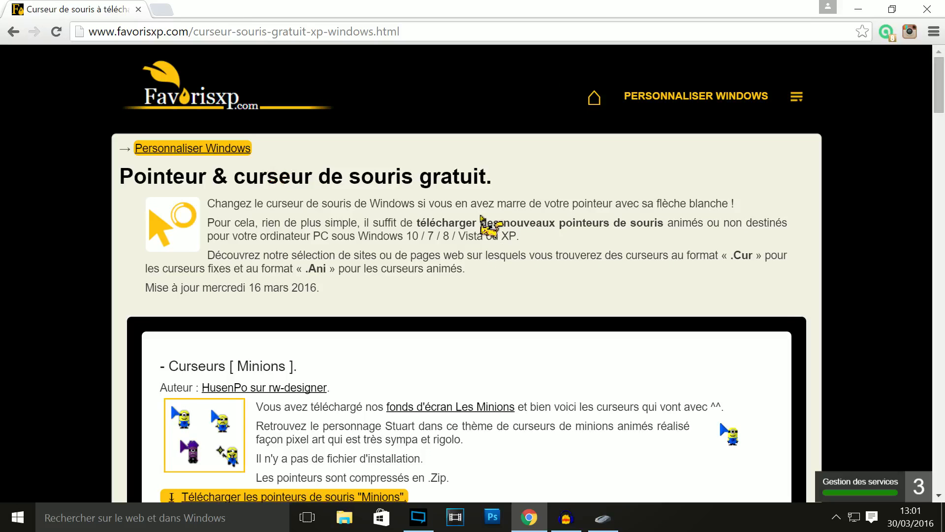
scroll(434, 256, down, 3)
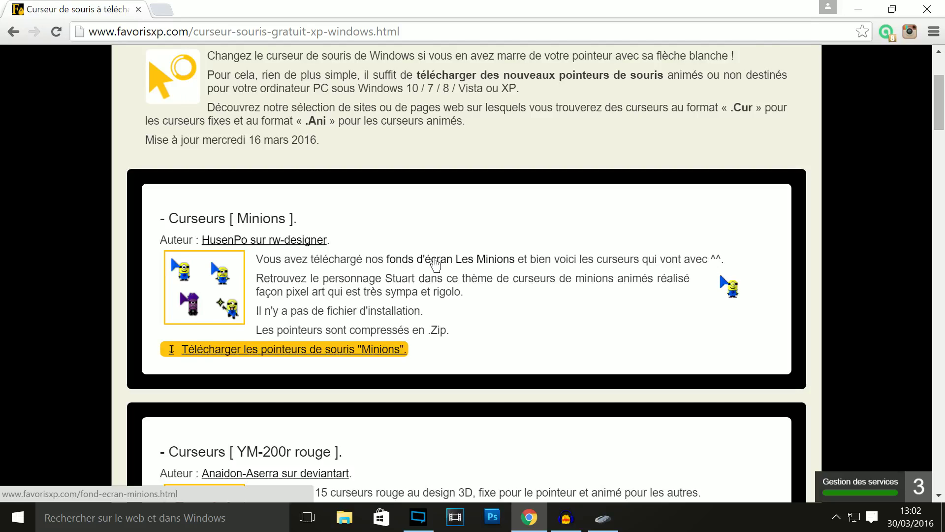
scroll(358, 249, down, 3)
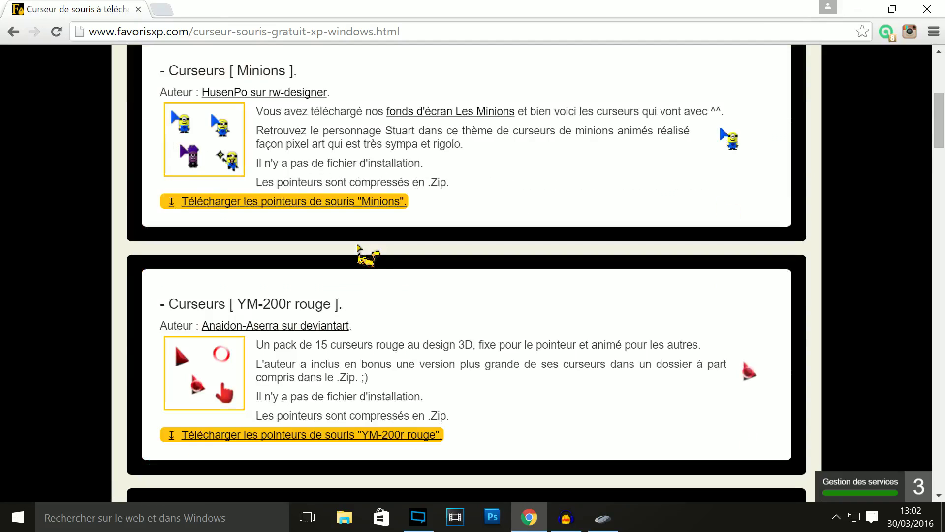
scroll(358, 246, down, 20)
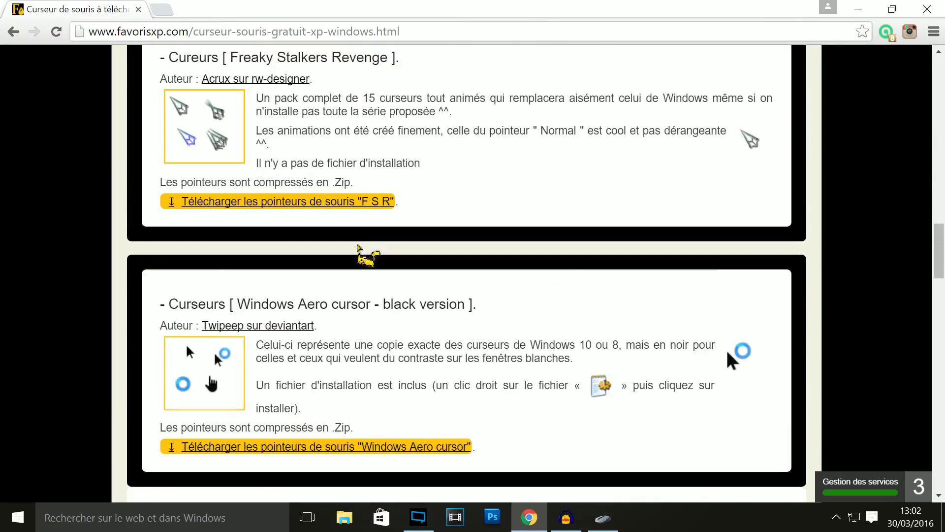
scroll(358, 249, down, 20)
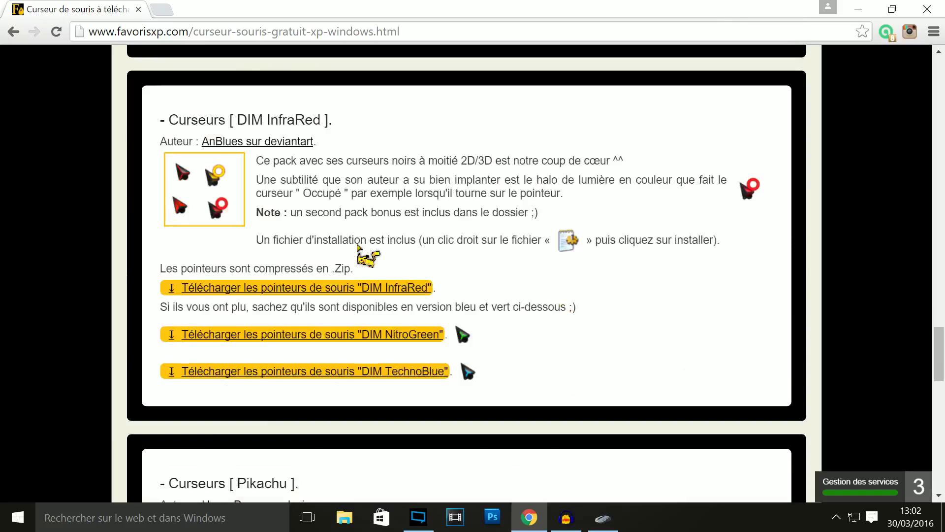
scroll(358, 249, down, 14)
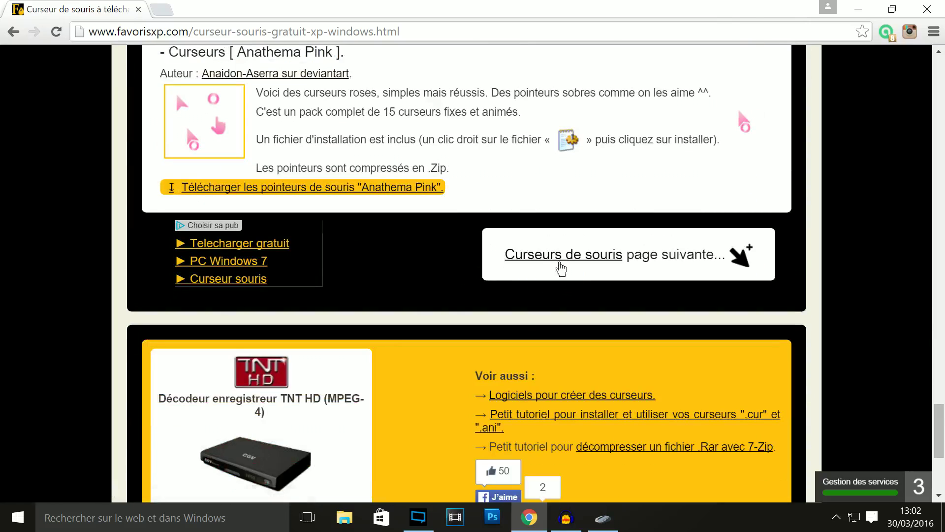
- Open the following page of mouse cursors and look through its packs, including MetaBlue Cursors and Mario World
click(559, 265)
scroll(462, 257, down, 8)
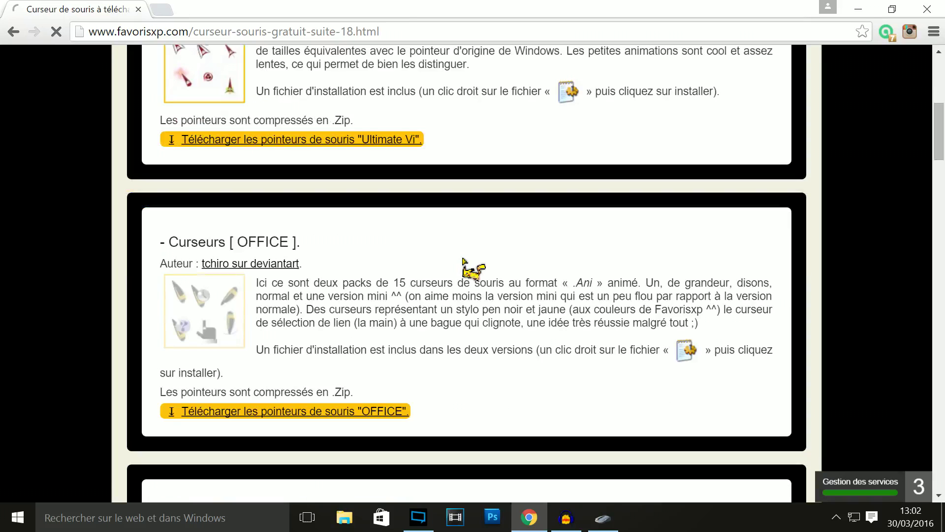
scroll(463, 258, down, 9)
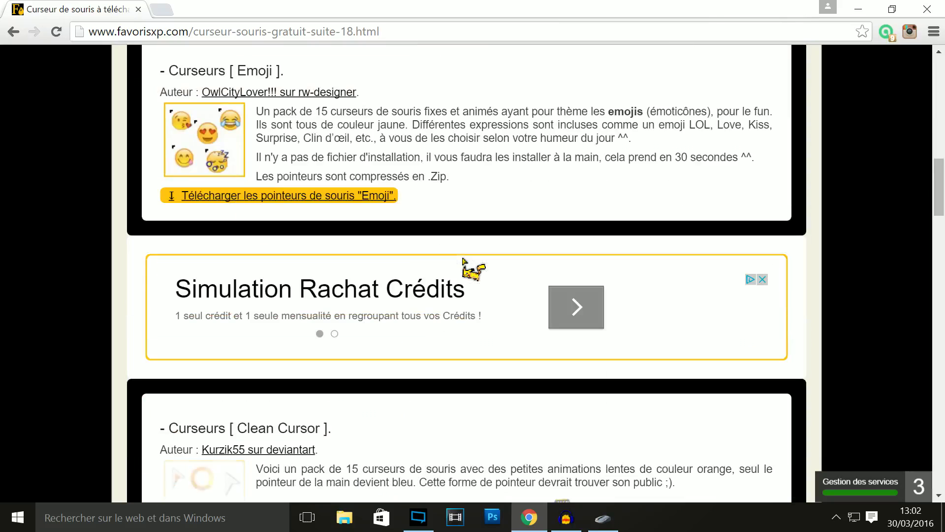
scroll(463, 259, down, 9)
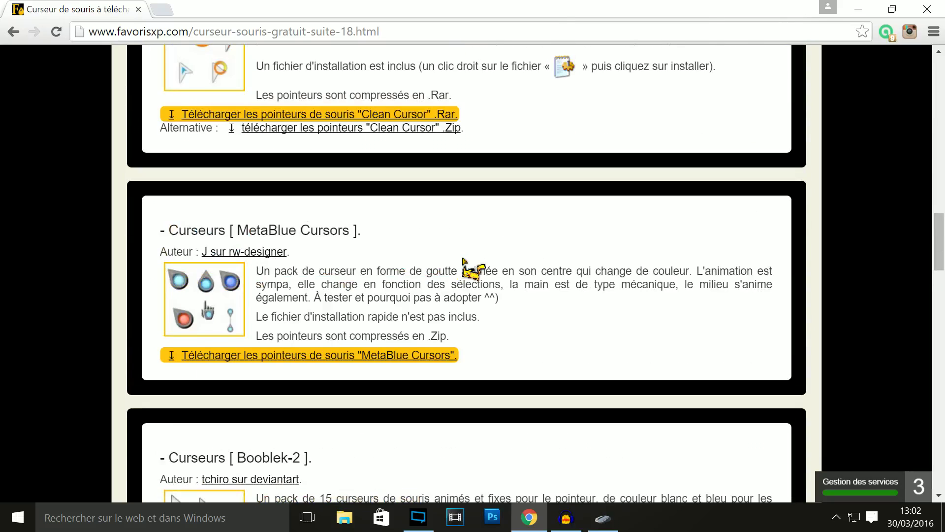
scroll(328, 272, down, 1)
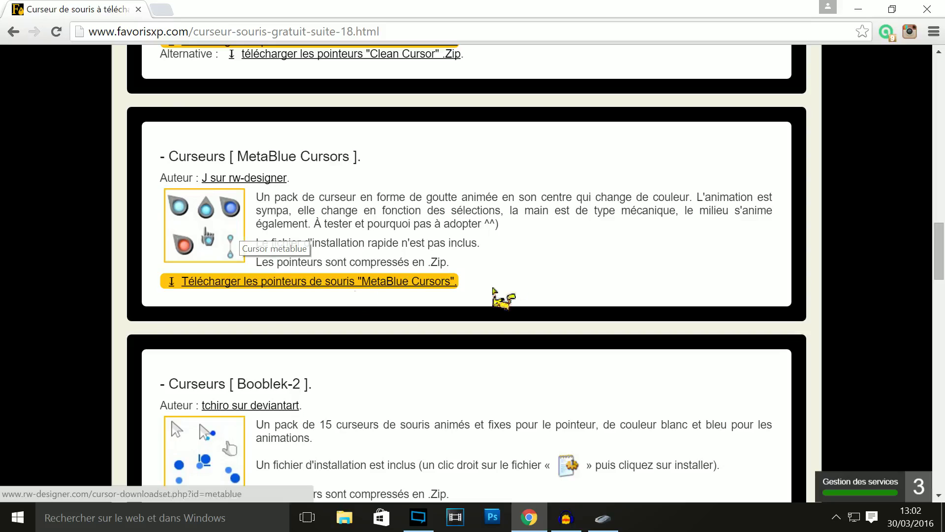
scroll(262, 241, down, 10)
scroll(401, 285, down, 15)
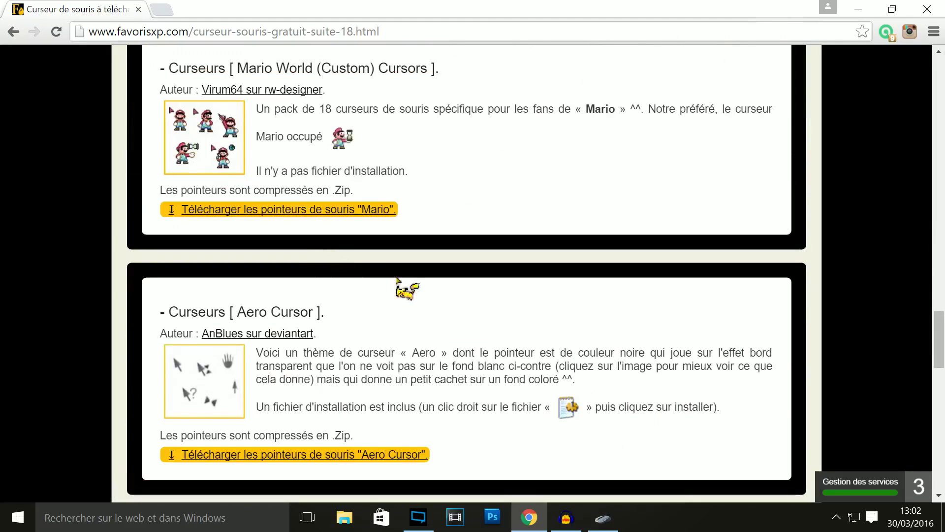
- Return to the first page of cursor packs and download the "Minions" mouse pointers
key(alt+Left)
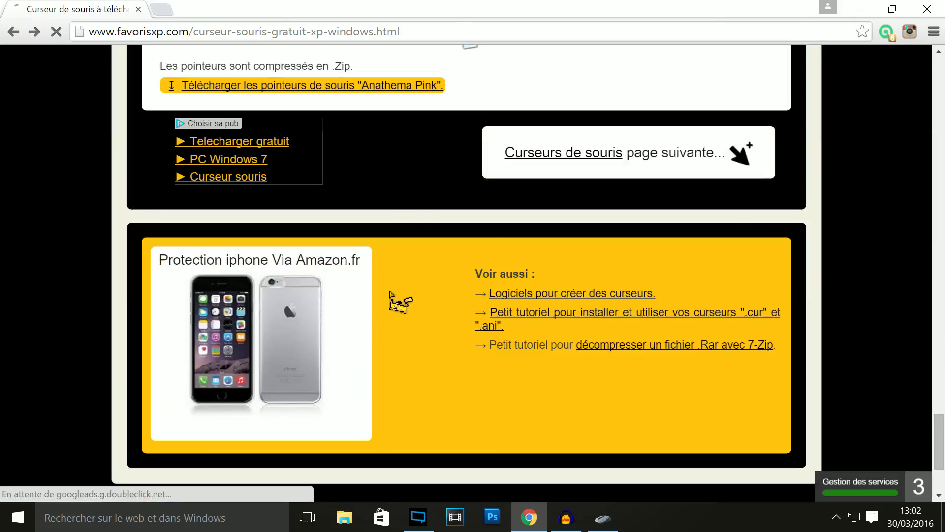
scroll(389, 296, up, 15)
scroll(374, 296, up, 15)
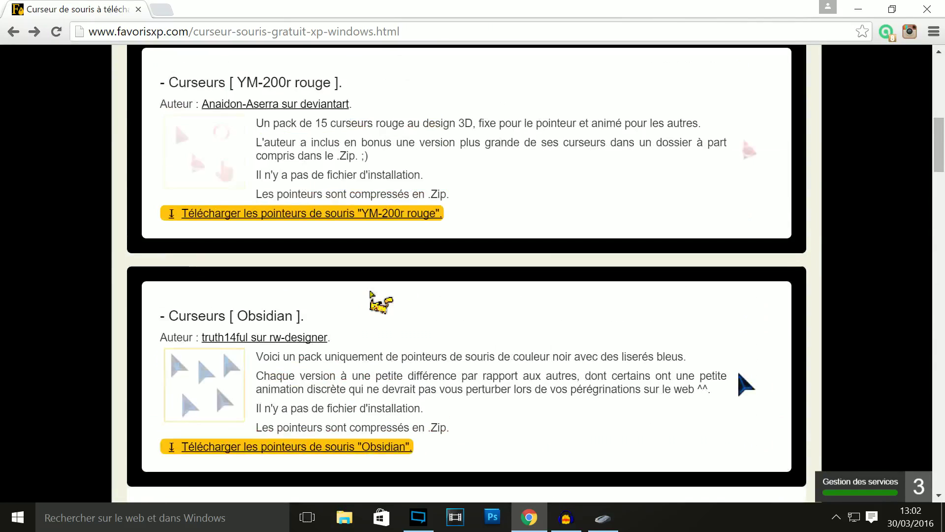
scroll(367, 301, down, 2)
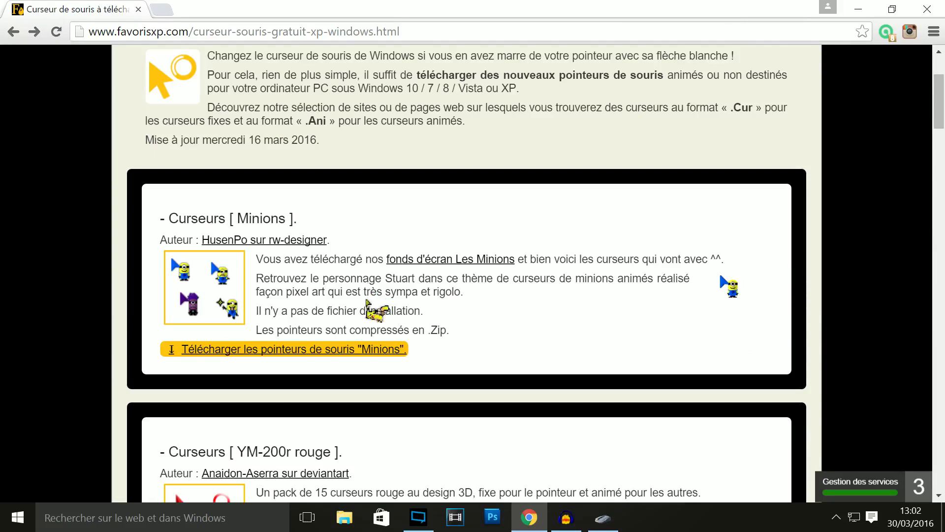
click(261, 354)
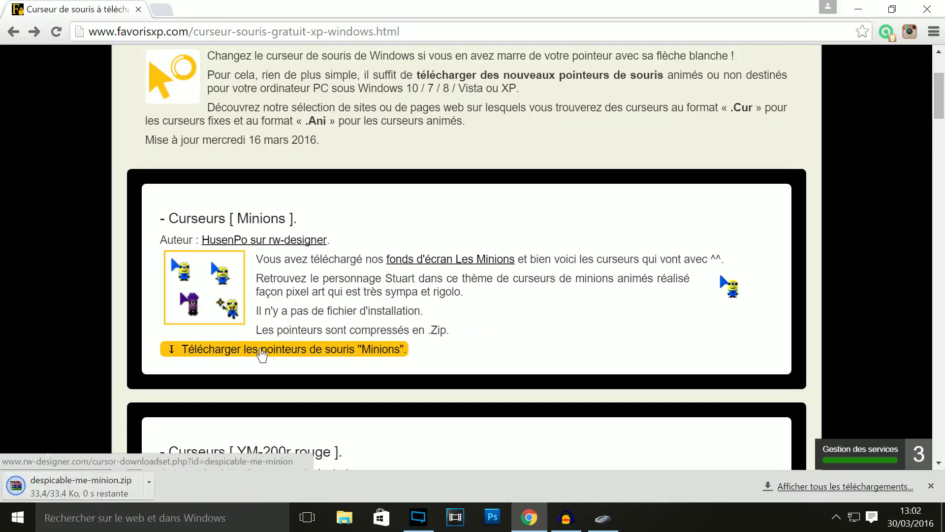
- Select all files except readme.txt in the downloaded despicable-me-minion.zip and bring up the Cursors folder from the mouse properties' pointer settings
click(77, 485)
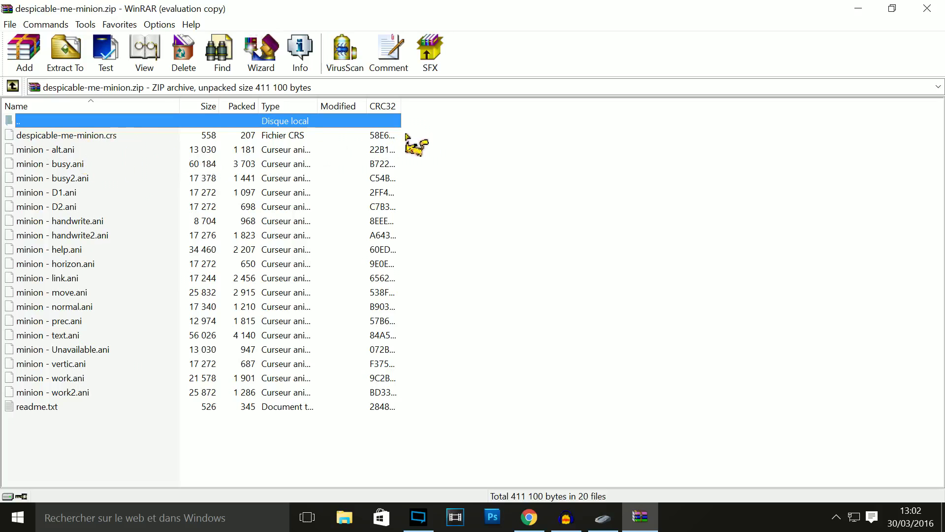
drag(411, 137, 246, 393)
click(603, 518)
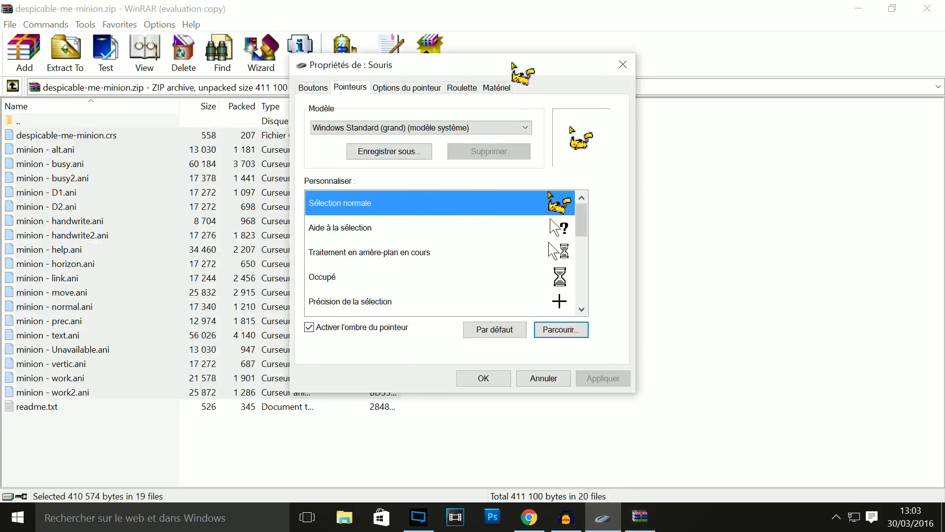
drag(512, 64, 778, 43)
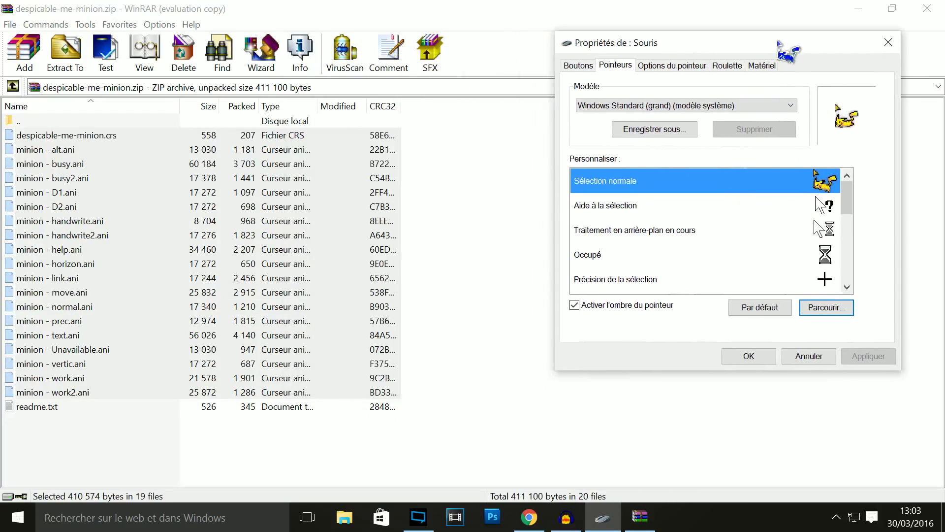
click(822, 308)
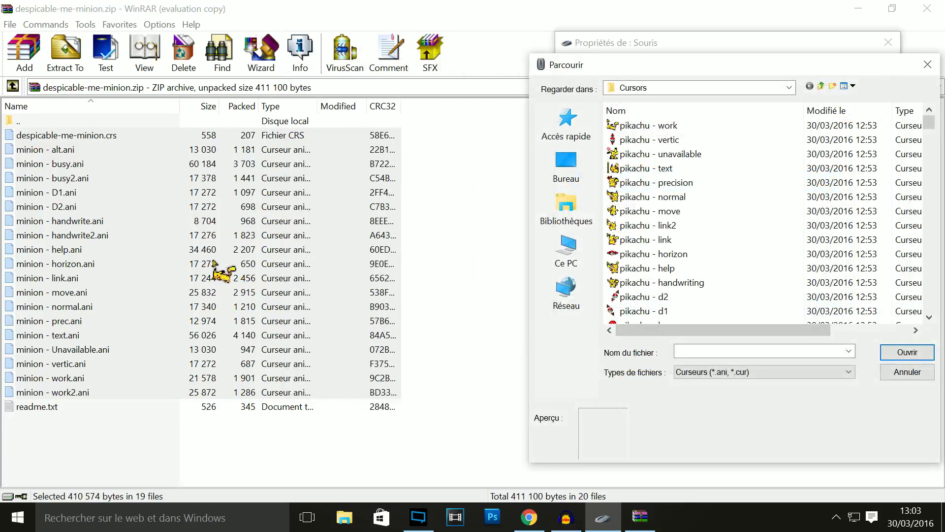
- Move the selected Minions files from the archive into the Cursors folder with administrator permission, and close the archive
click(167, 253)
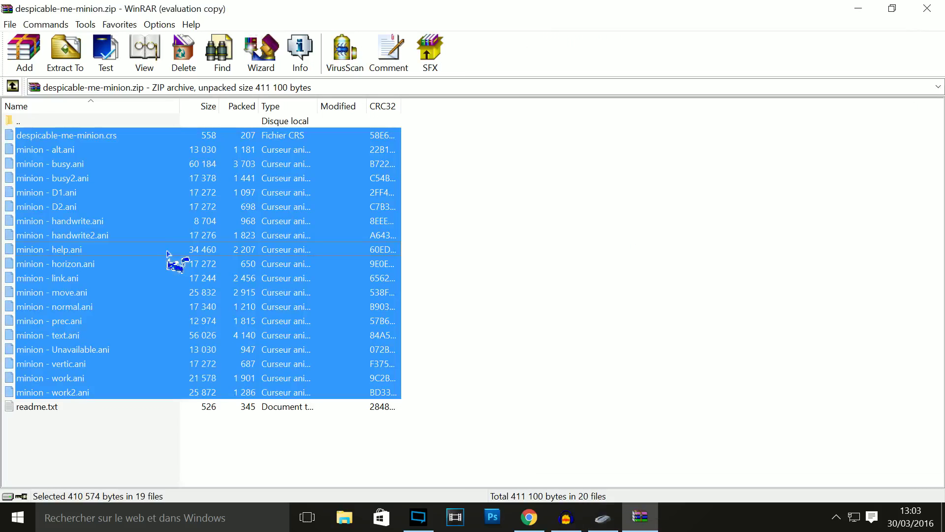
drag(519, 463, 661, 217)
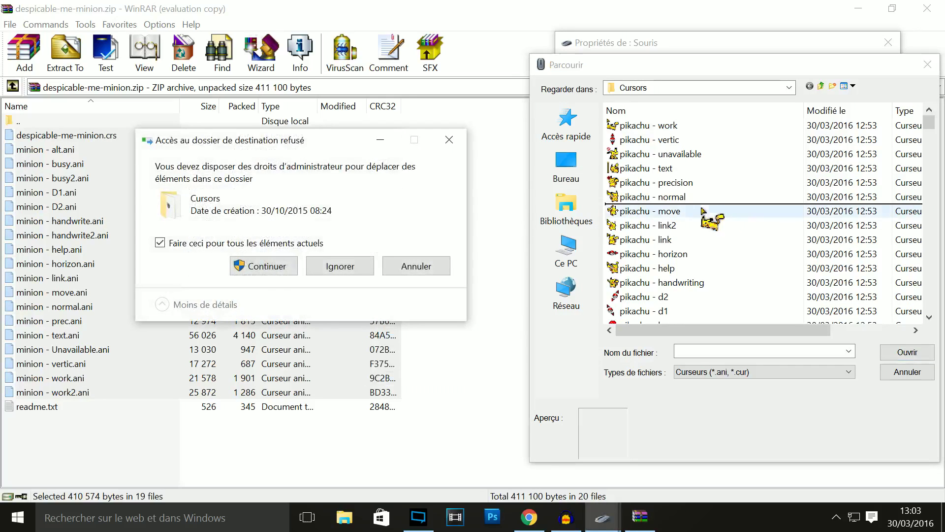
click(256, 269)
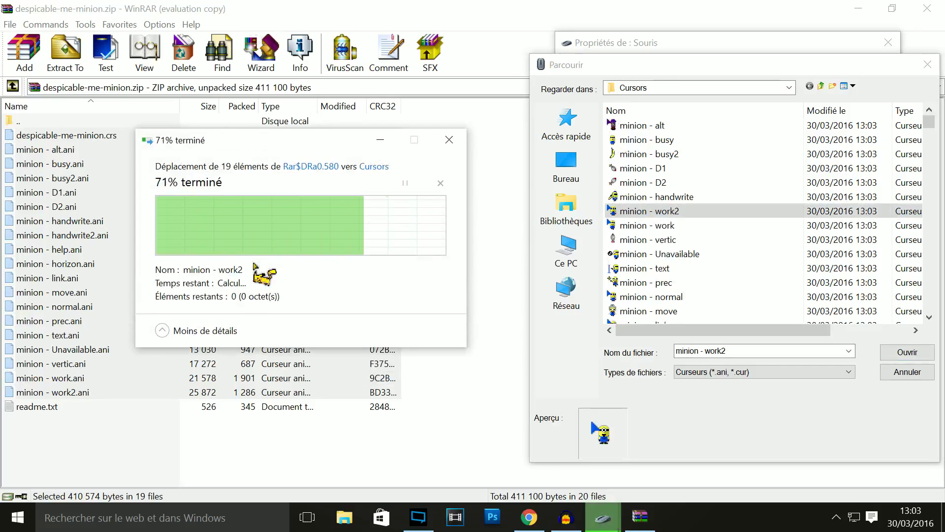
click(927, 10)
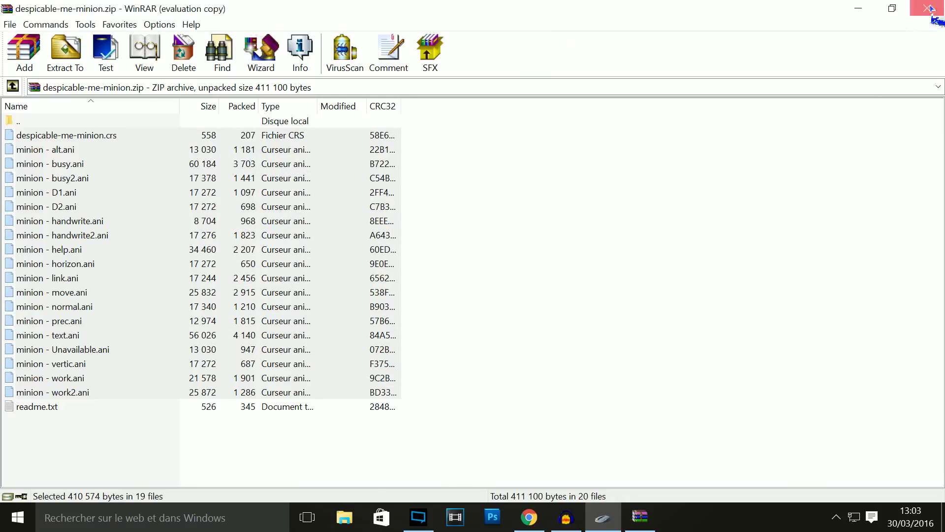
click(858, 9)
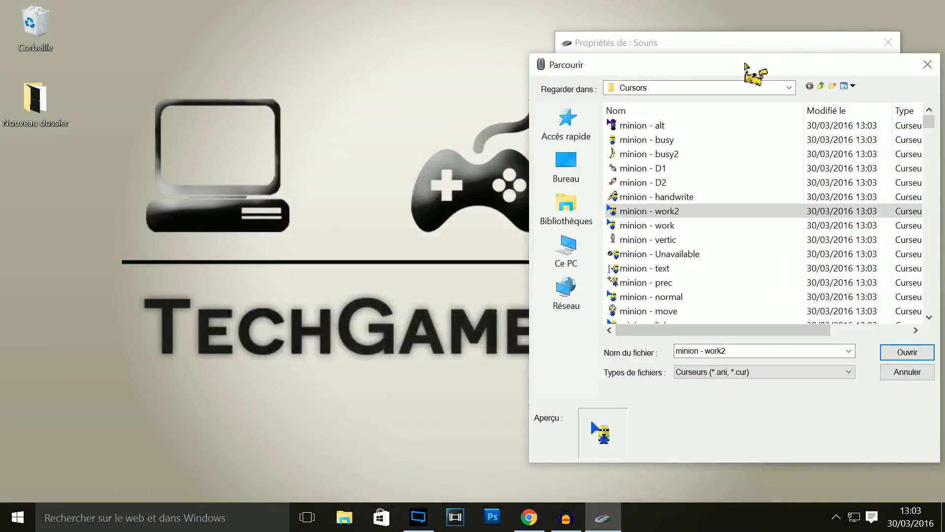
- Assign the cursor file "minion - alt" to the Sélection normale pointer and apply it
drag(753, 68, 295, 76)
click(183, 132)
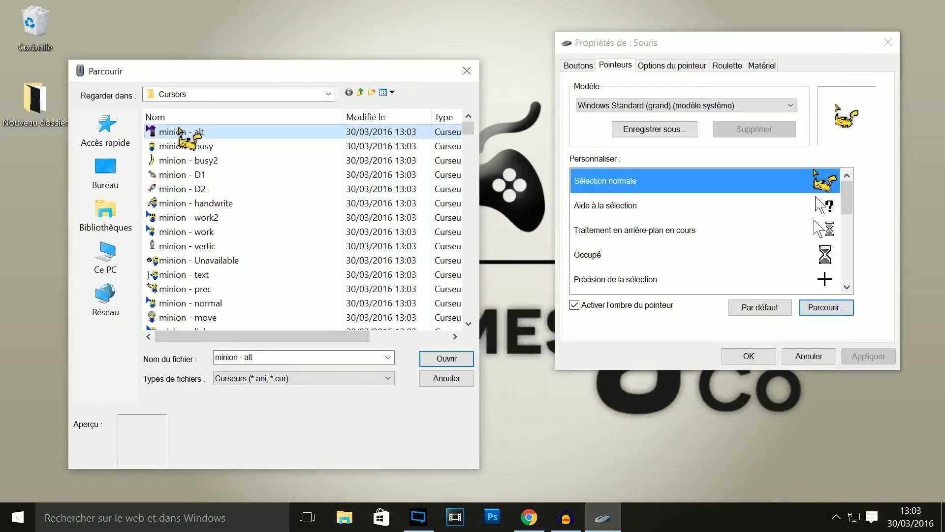
click(450, 362)
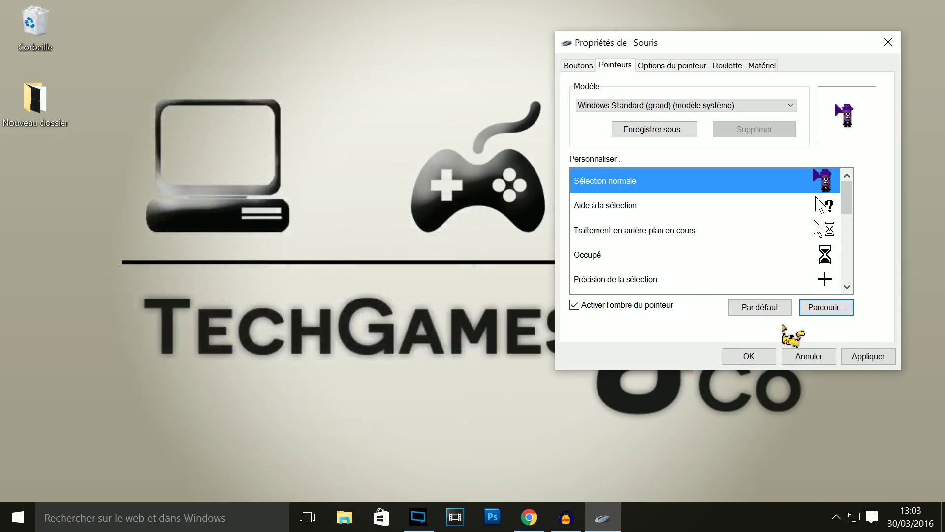
click(869, 356)
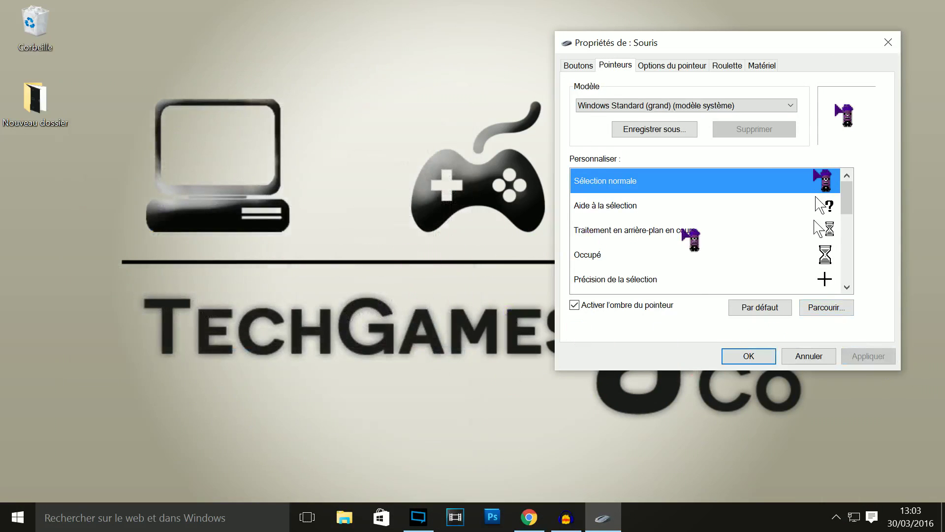
- Replace the Sélection normale pointer with the cursor file "minion - work" and apply the change
drag(729, 49, 423, 85)
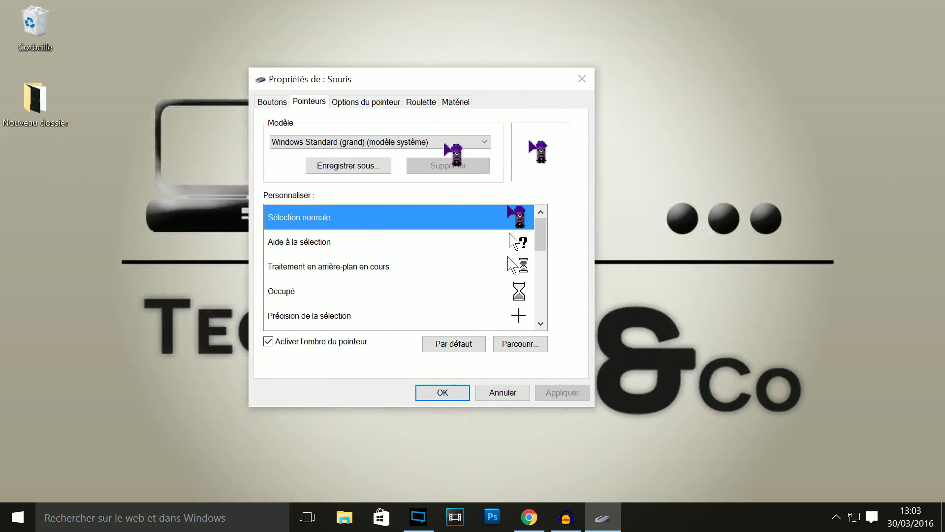
click(521, 339)
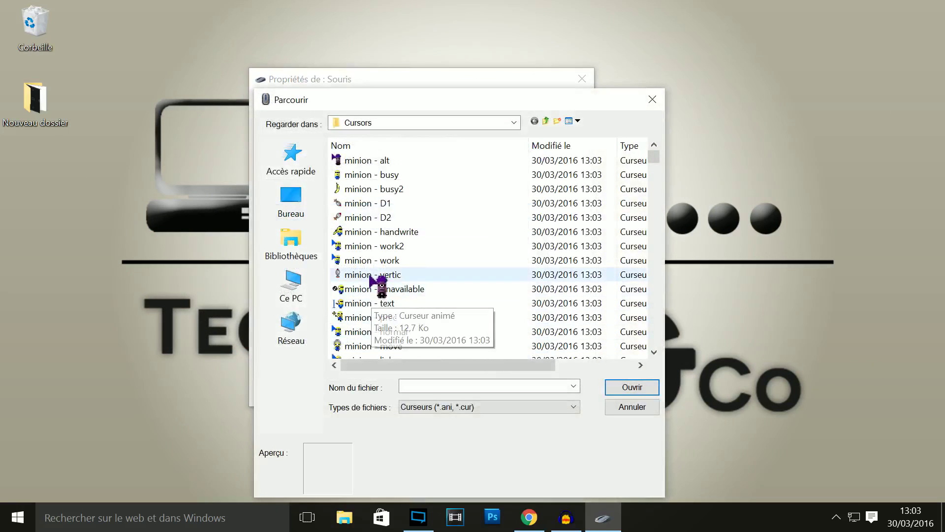
click(367, 260)
click(632, 387)
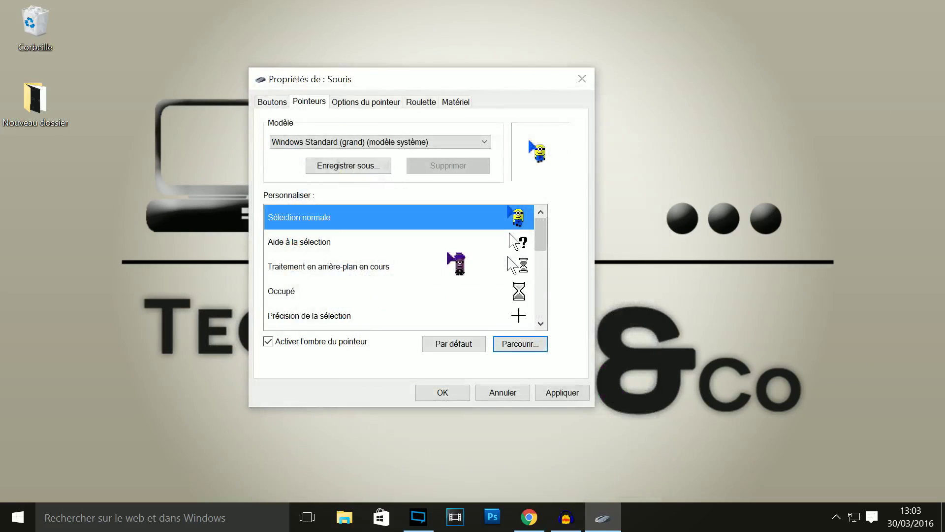
click(562, 393)
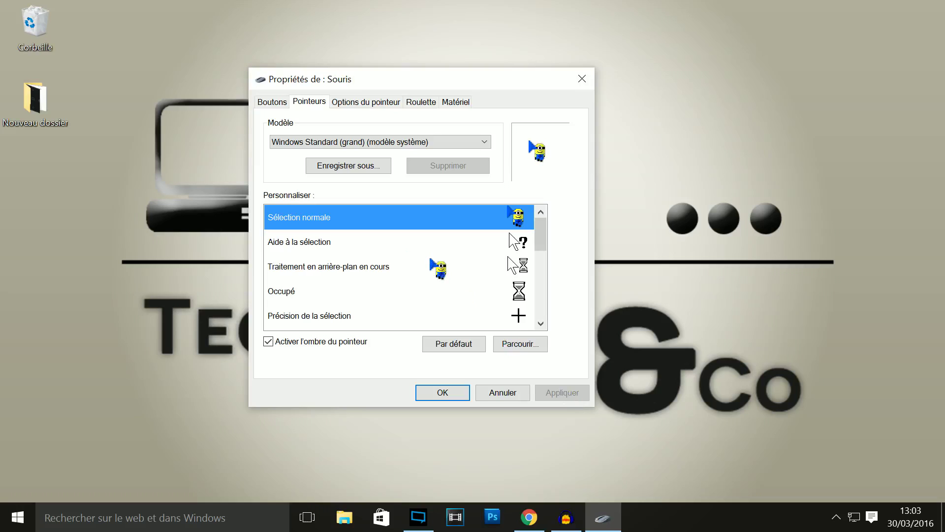
- Set the Sélection normale pointer to the cursor file "minion - link" and apply it
click(498, 343)
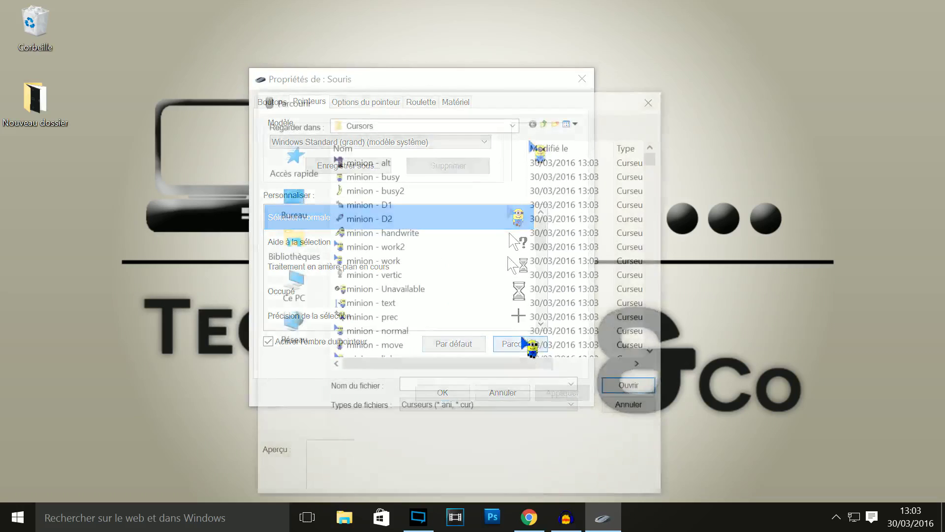
click(408, 322)
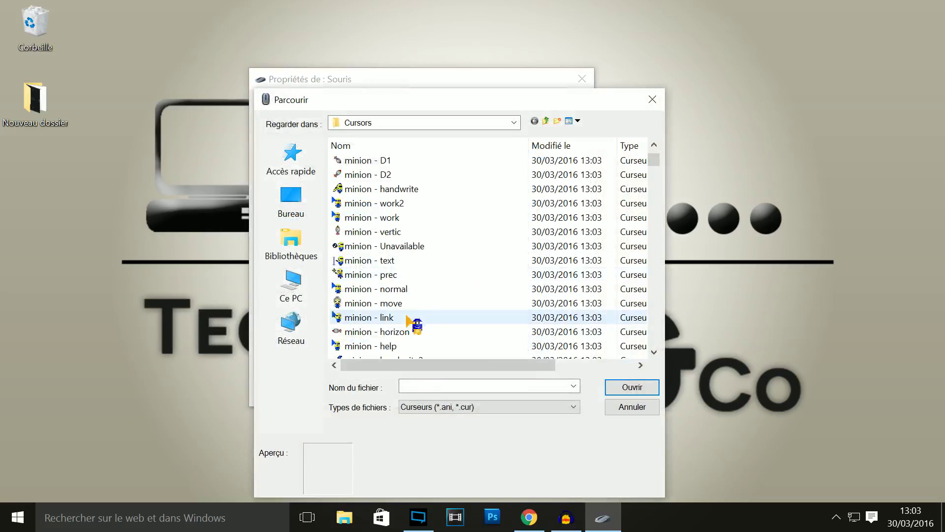
click(632, 387)
click(571, 391)
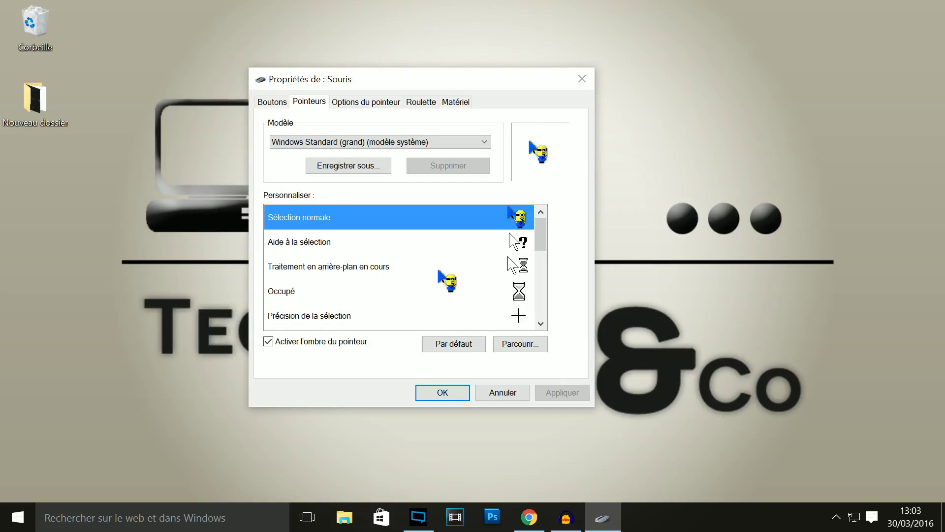